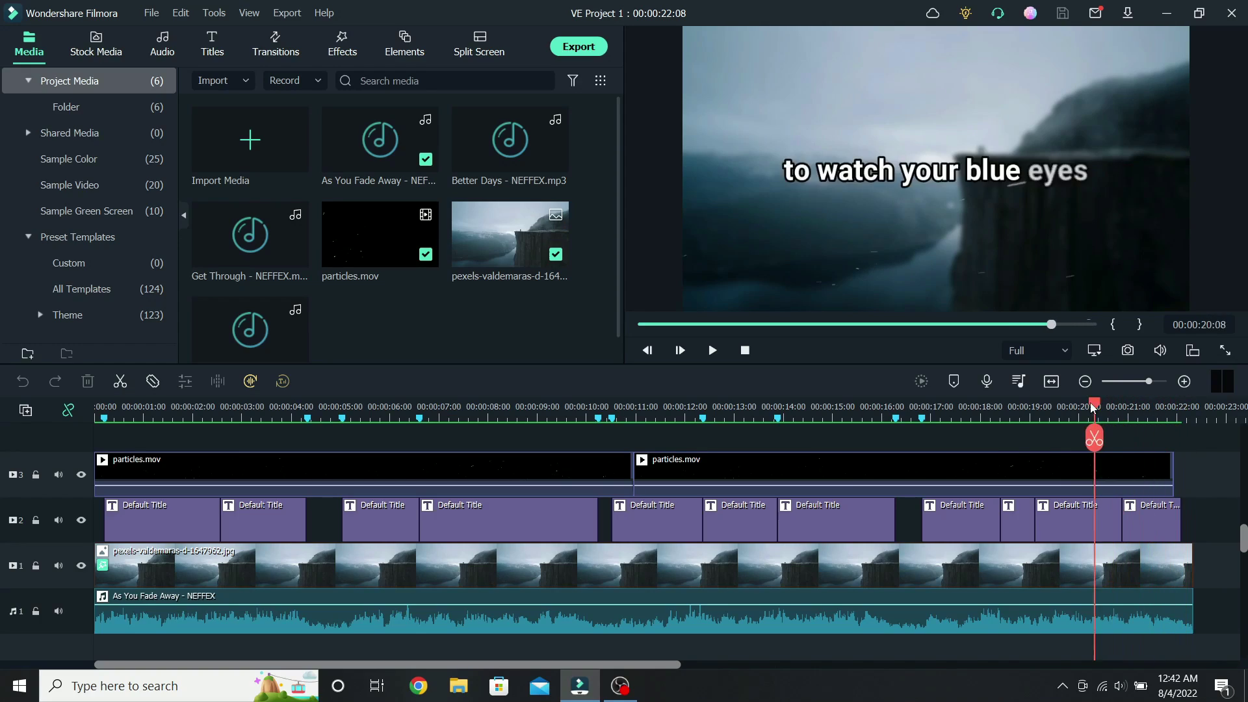
- Mark the range start at about 10 seconds, then move the playhead to about 16 seconds
left_click_drag(1094, 407, 312, 402)
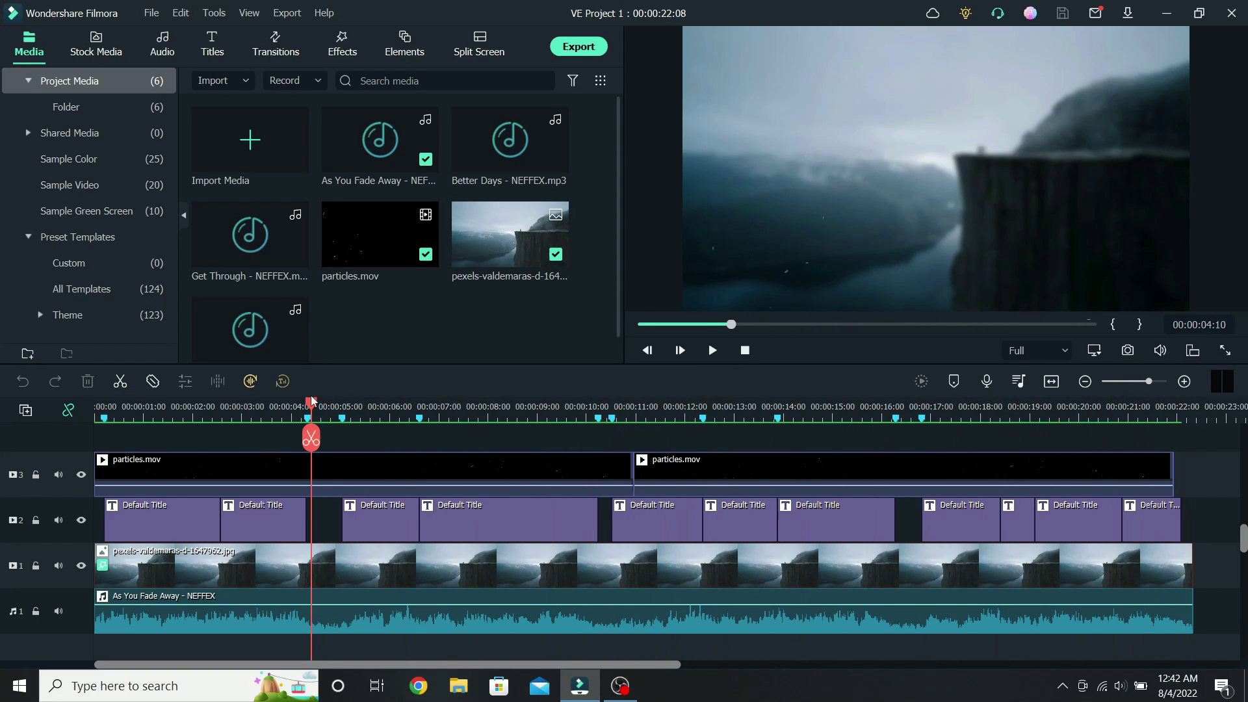
mouse_move(311, 402)
left_mouse_down()
mouse_move(84, 441)
mouse_move(618, 401)
left_mouse_up()
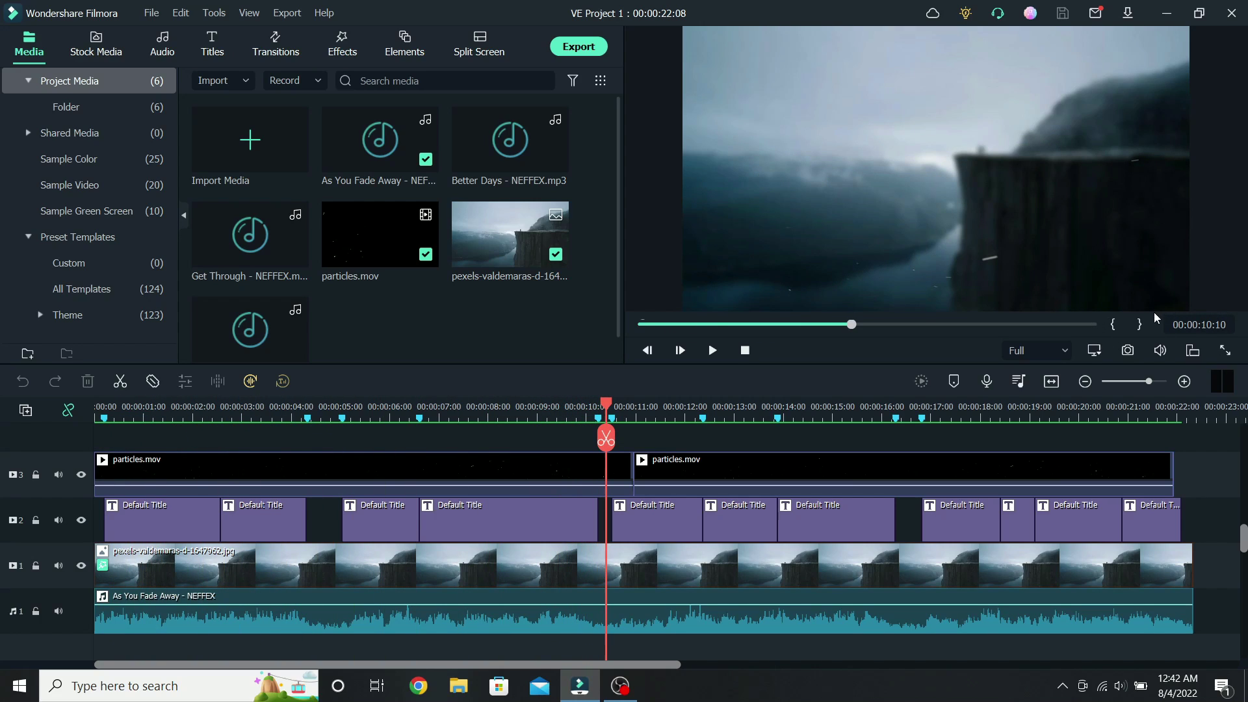
left_click(1115, 326)
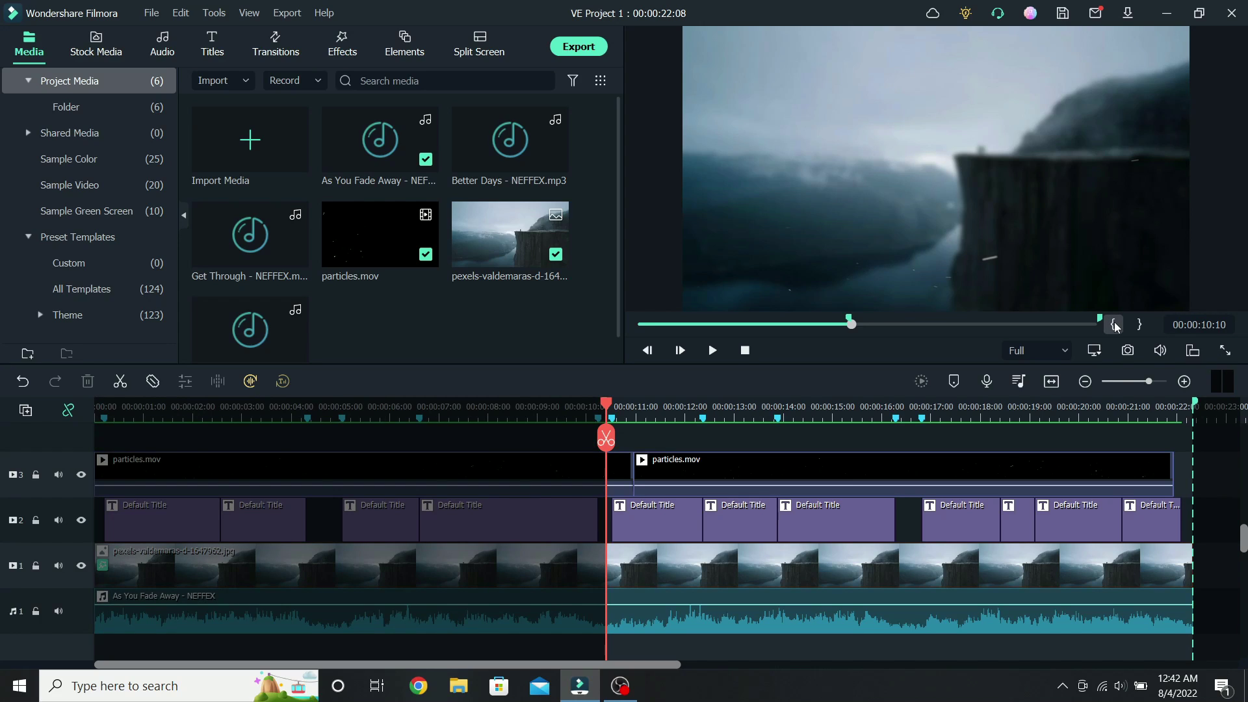
left_click_drag(608, 404, 909, 401)
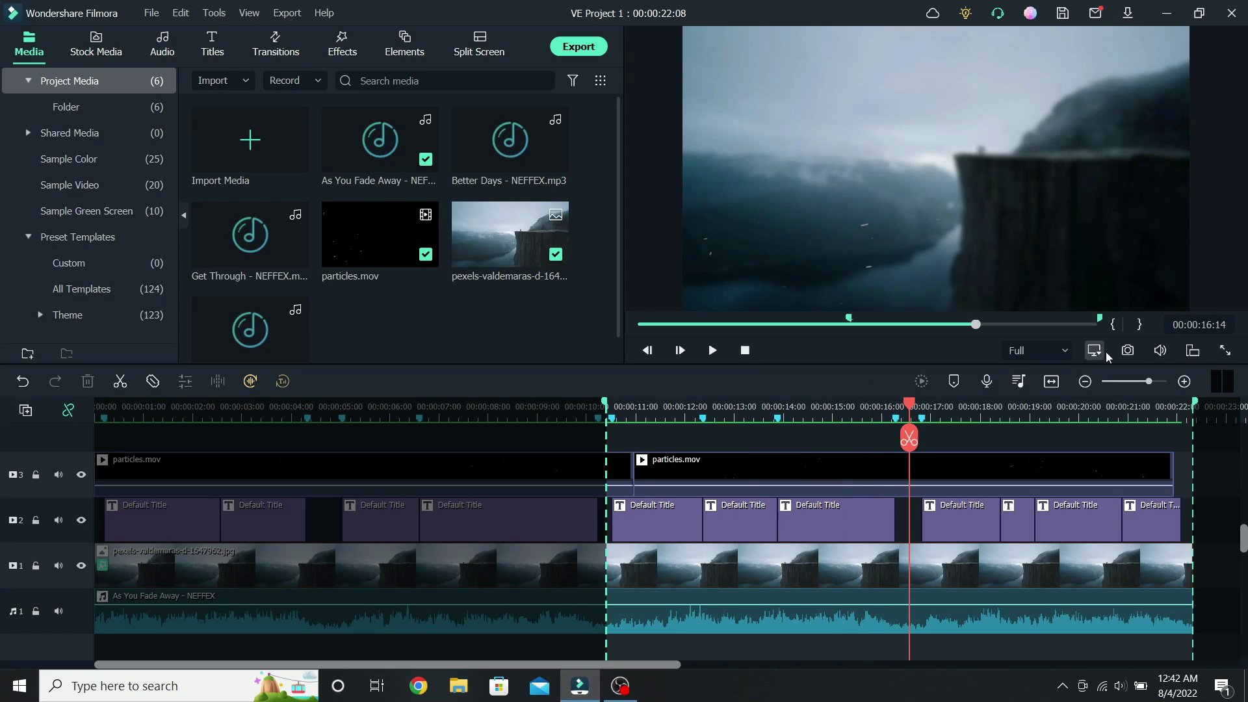
- End the range at about 16 seconds, preview it, and widen both ends slightly
left_click(1140, 325)
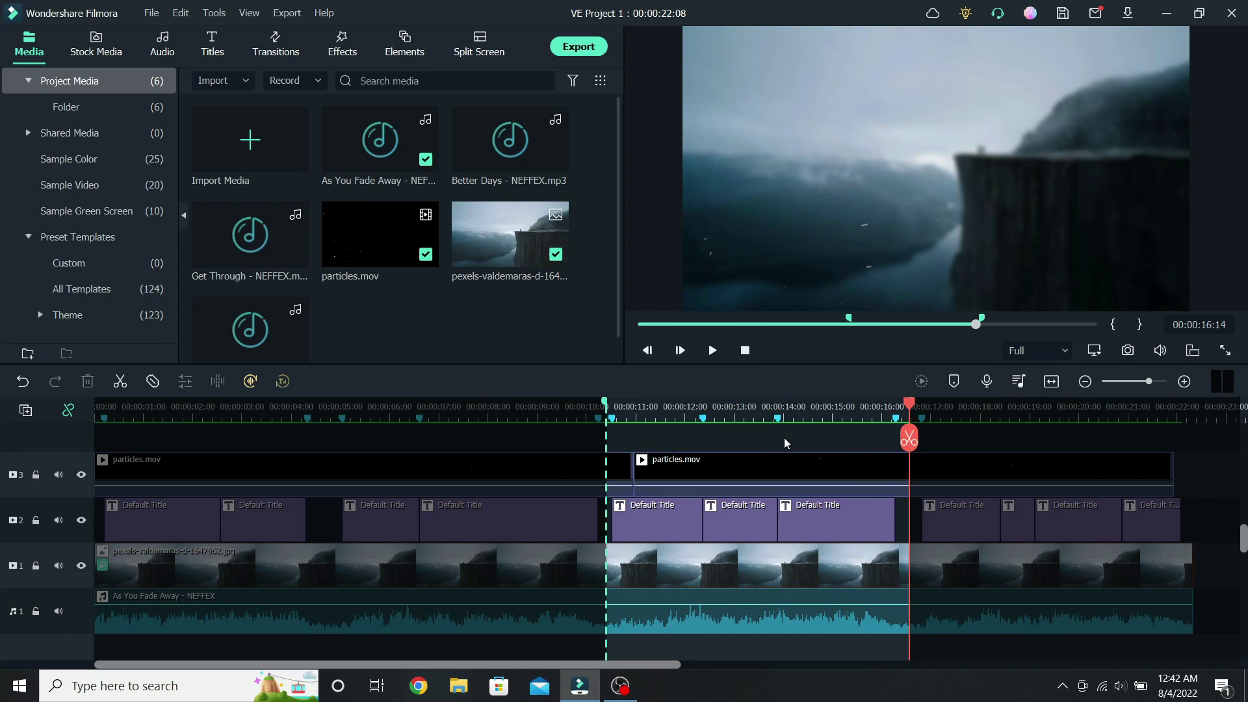
key("space")
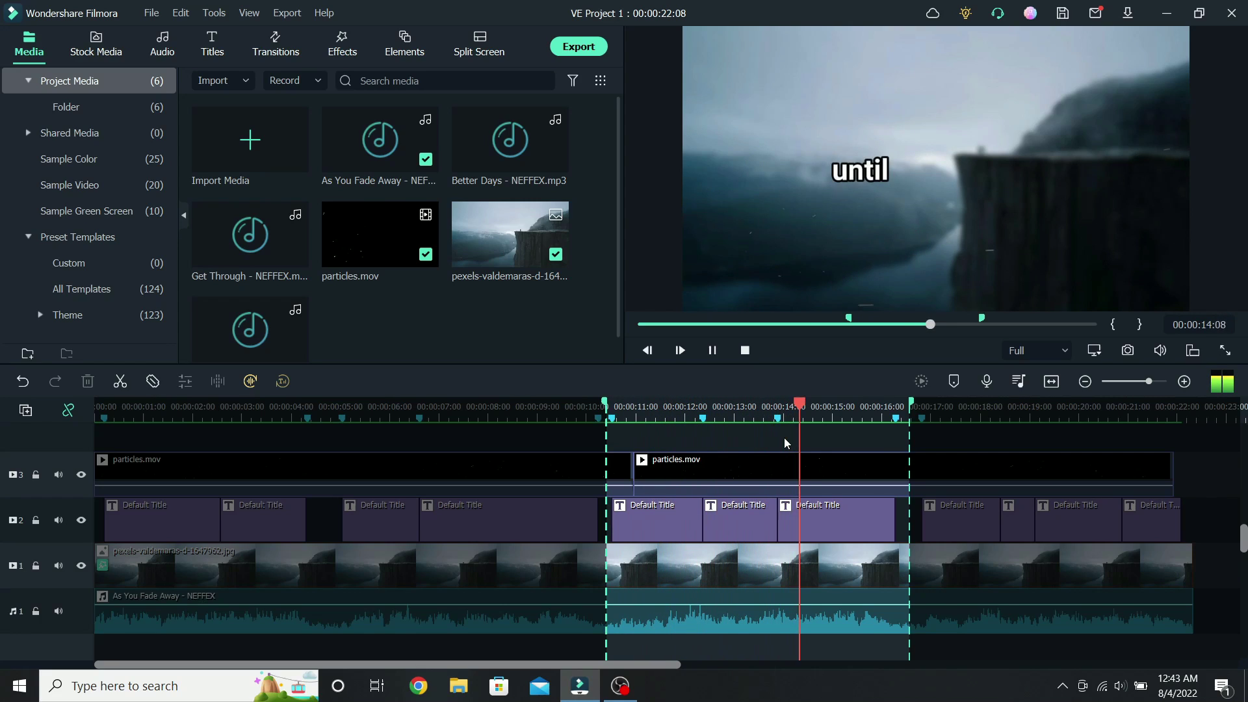
key("space")
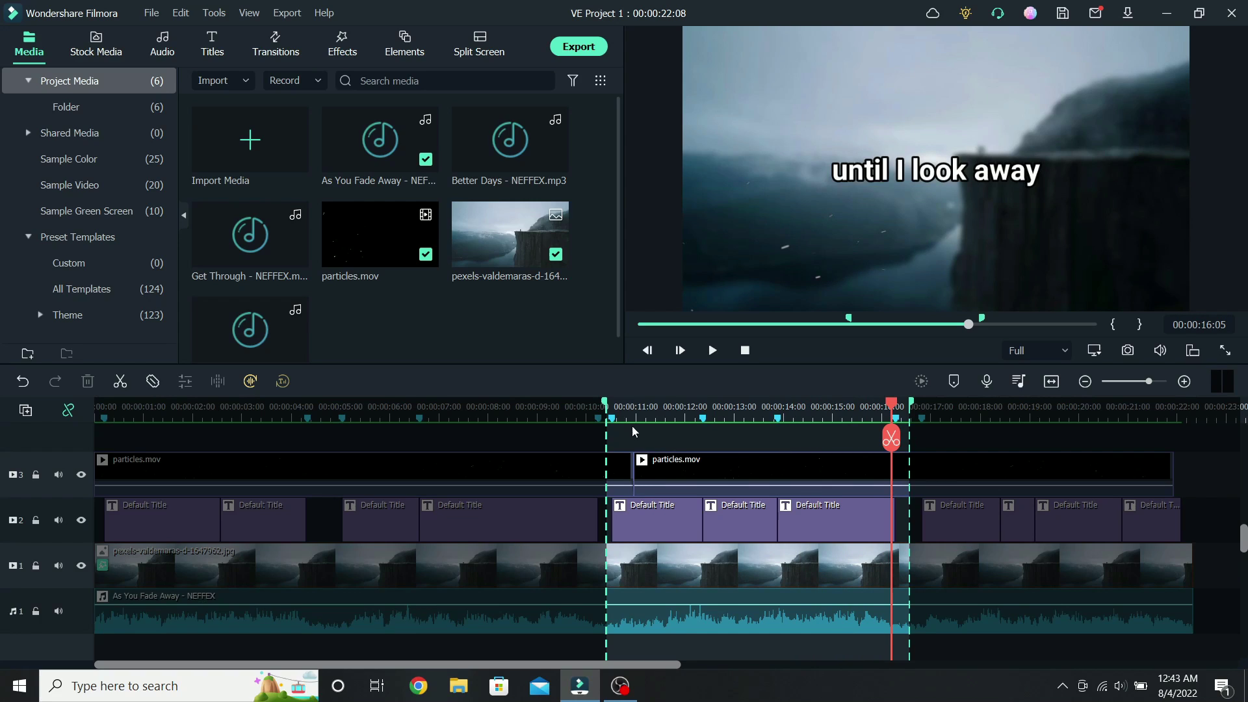
left_click_drag(605, 400, 601, 401)
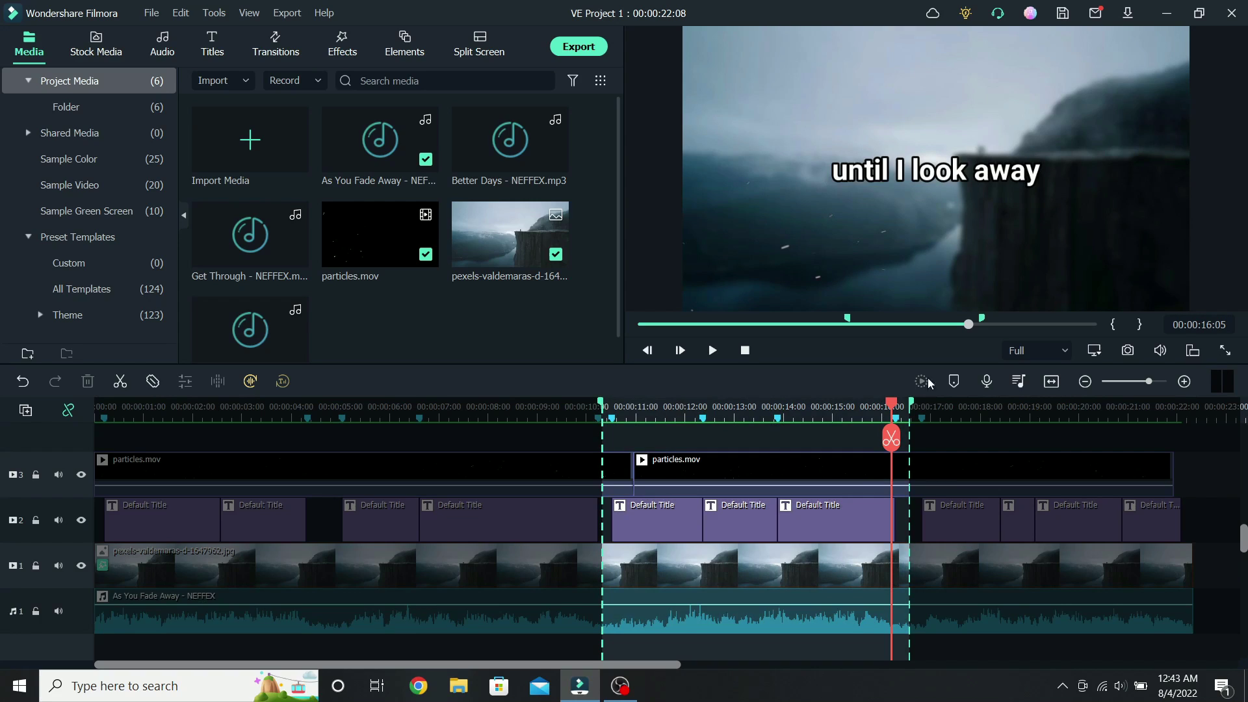
left_click_drag(910, 402, 917, 402)
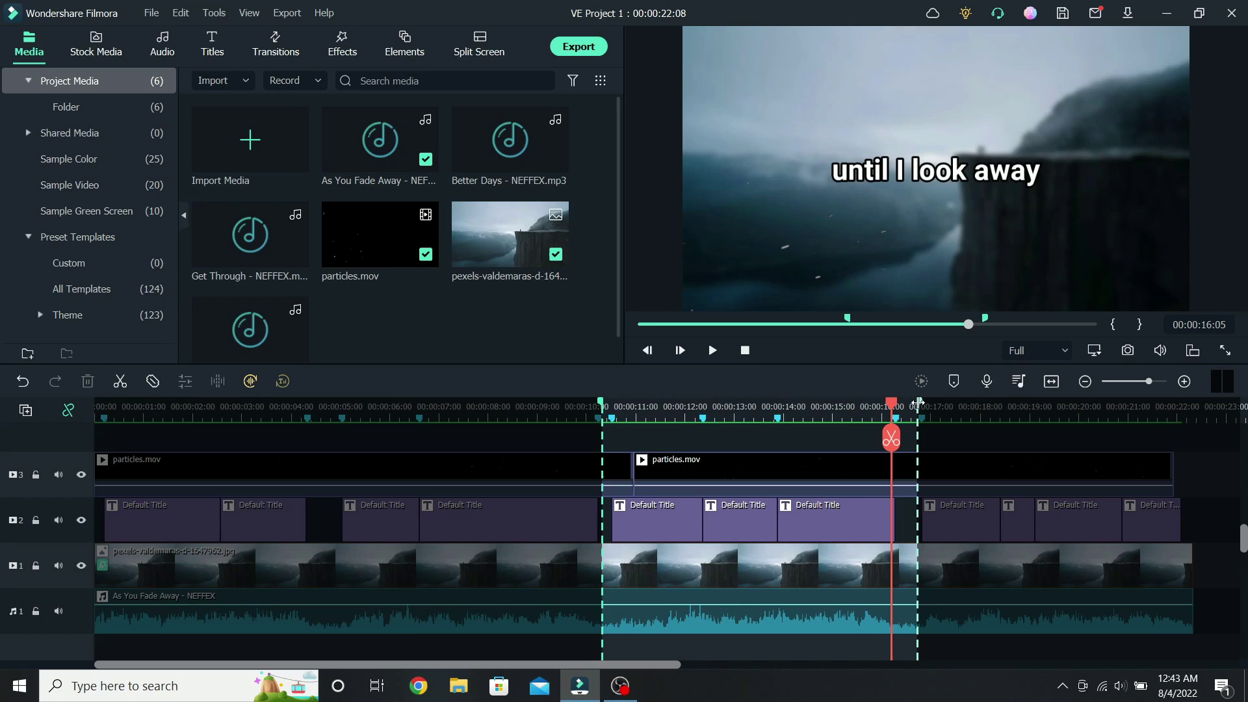
- Export the marked range as an MP4 named 'Lyric video'
left_click(578, 46)
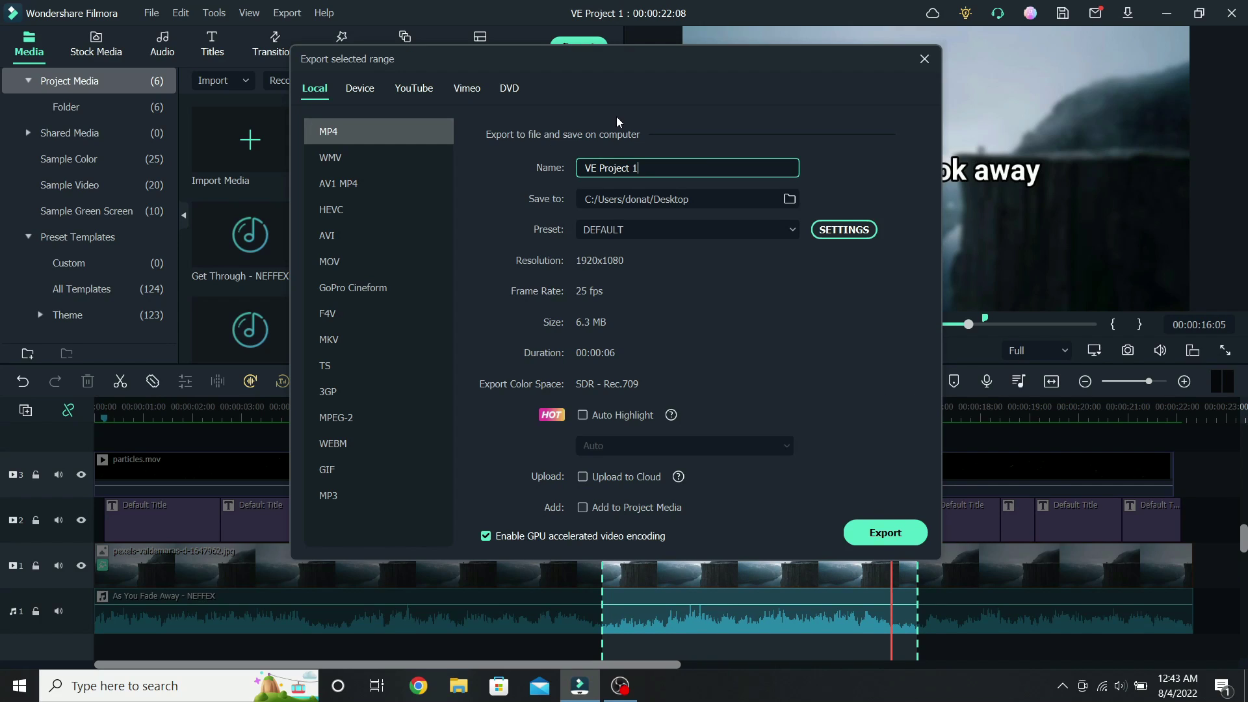
triple_click(650, 162)
type("Lyric ")
type("video")
left_click(885, 532)
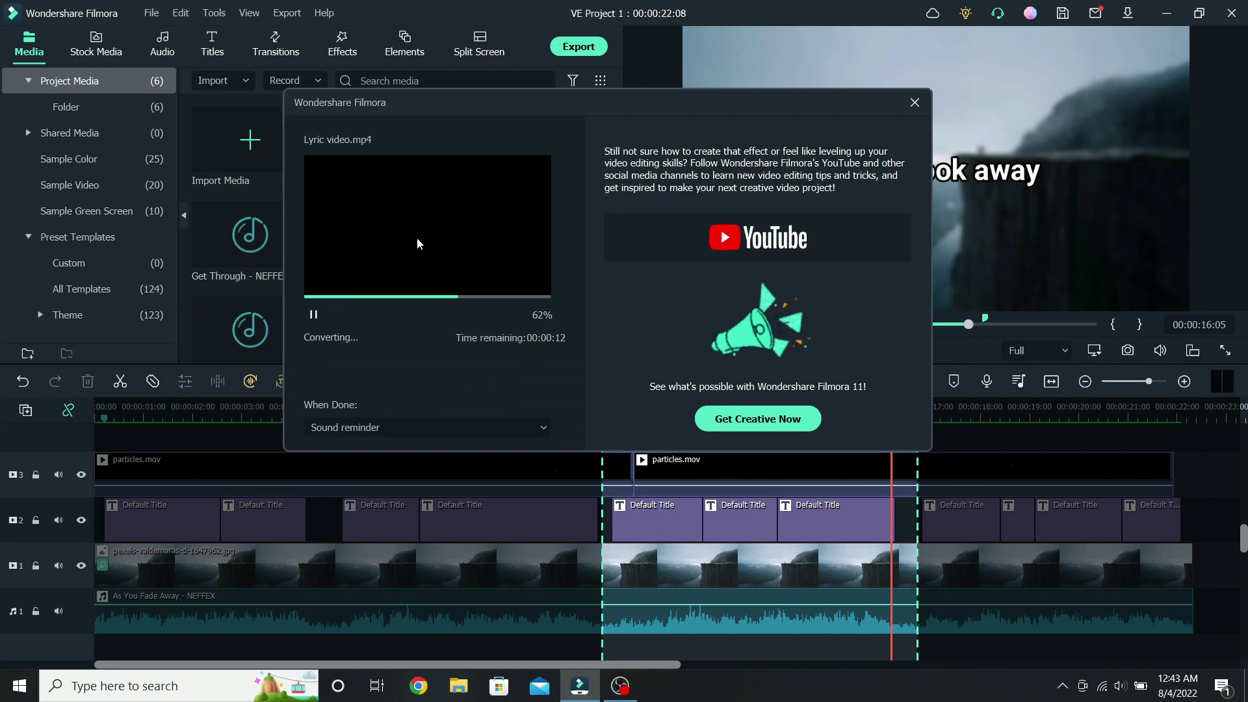
- Play the exported 'Lyric video' from its Desktop folder, then close the player and folder
left_click(379, 420)
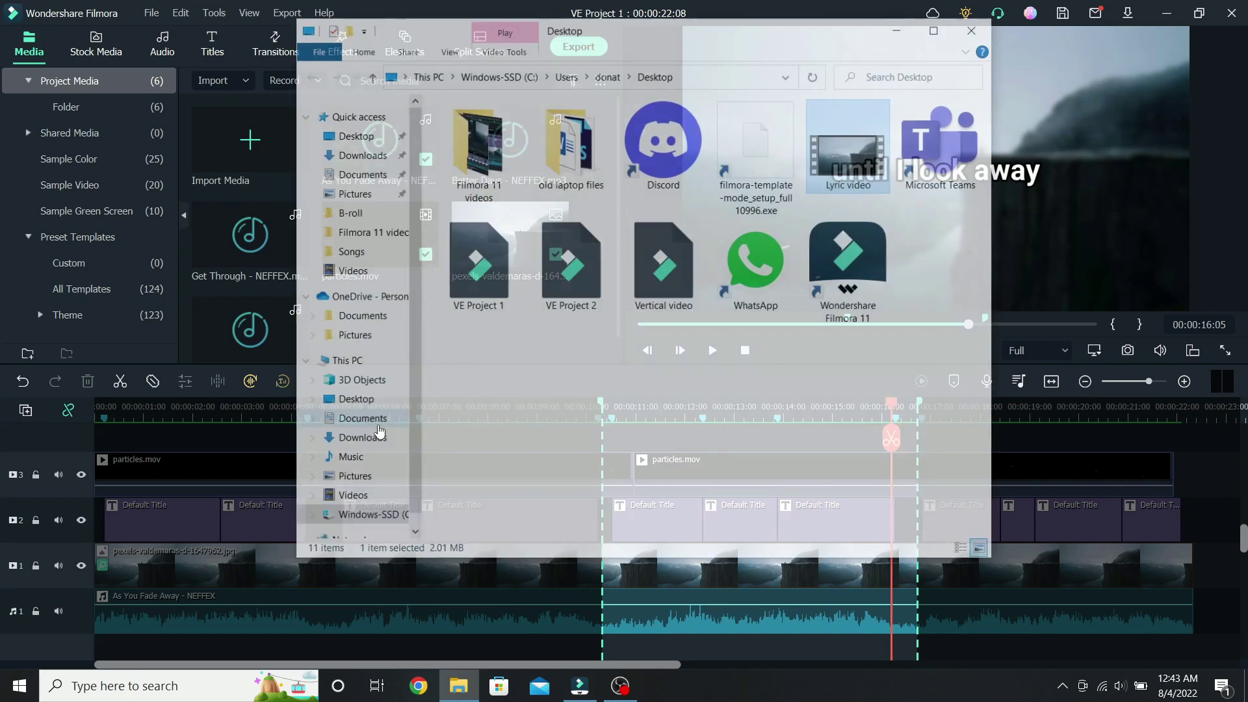
double_click(850, 154)
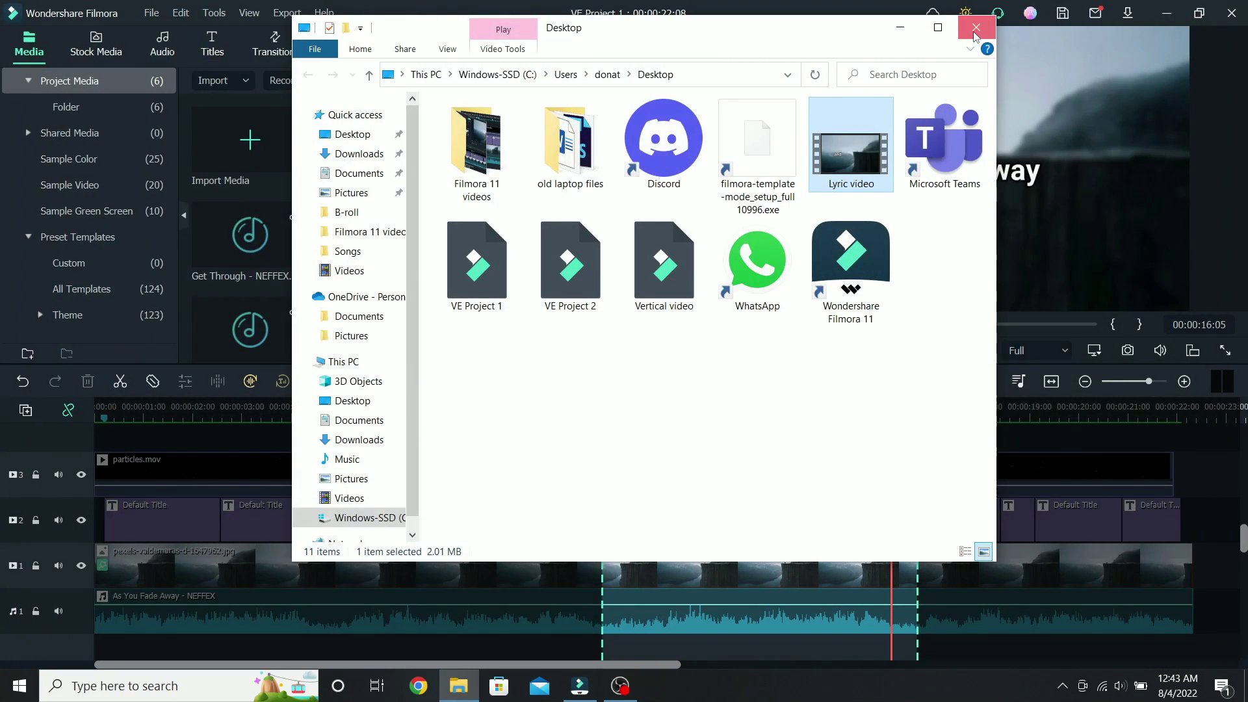
left_click(988, 18)
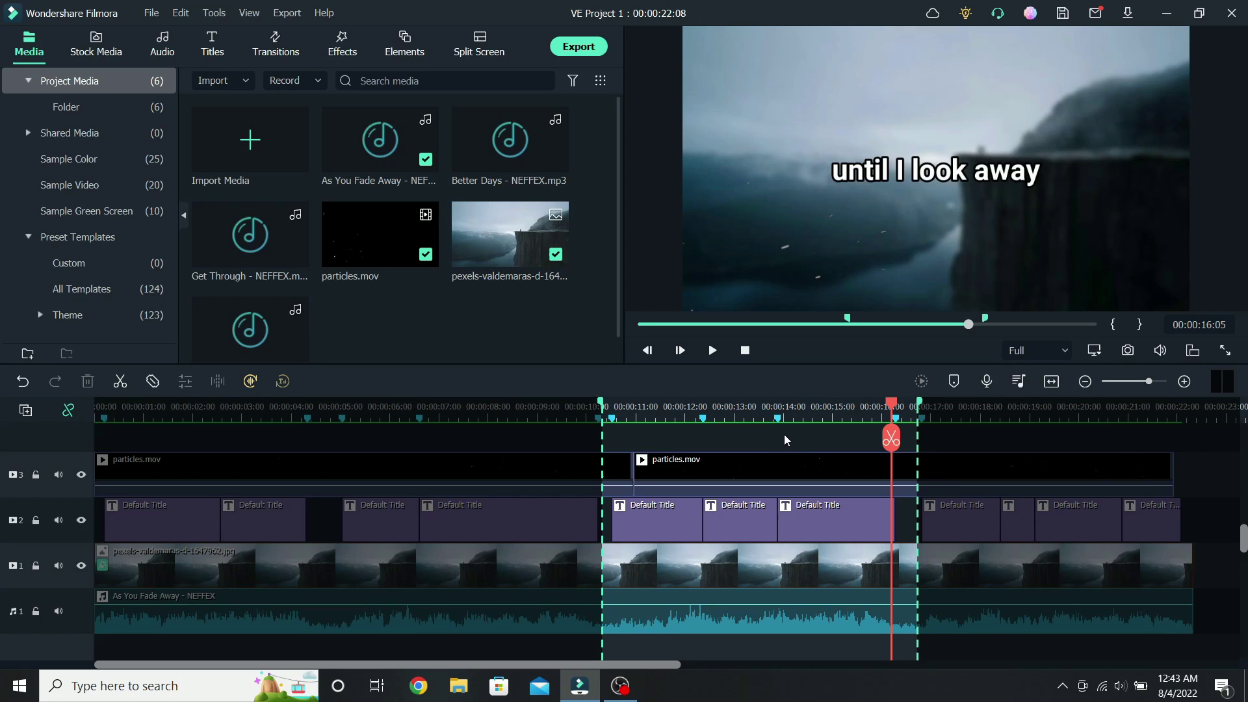
- Show the context menu for the 10–16 second range, with Cancel the selected range highlighted
right_click(784, 440)
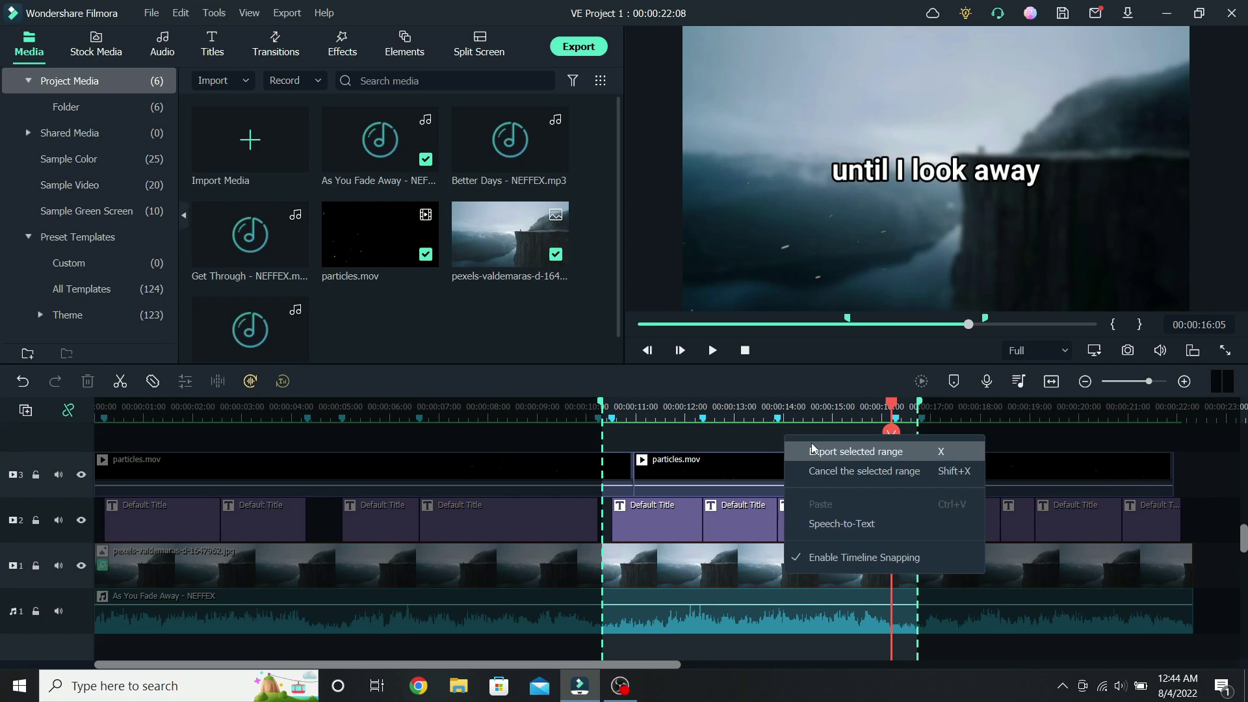